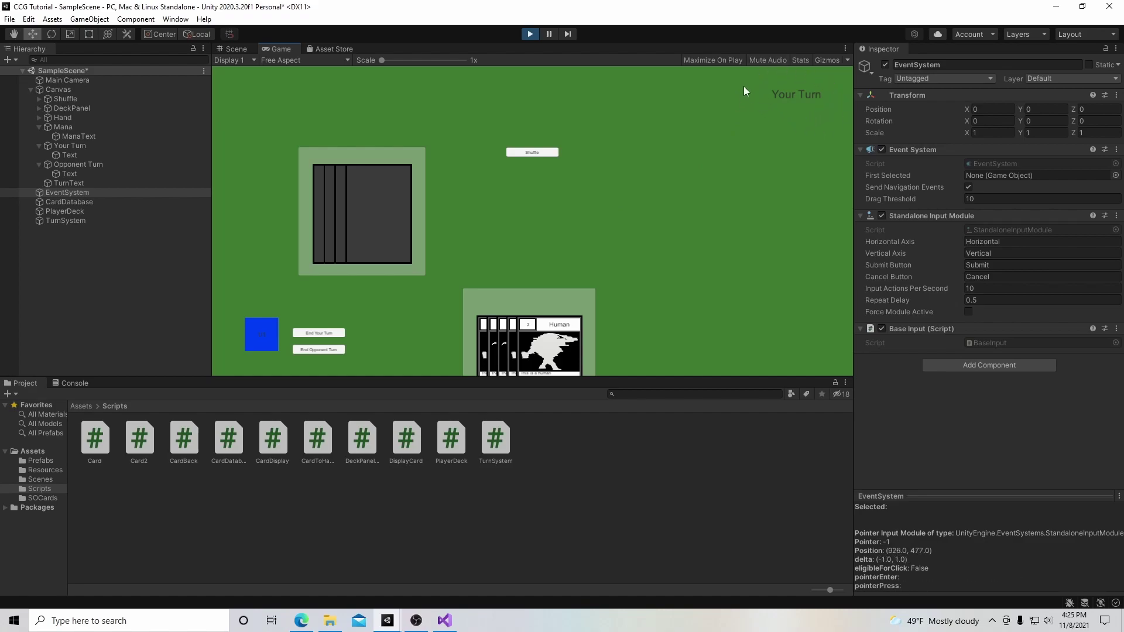
Pass the turn to the opponent and back, then start and stop a Play-mode test
click(328, 332)
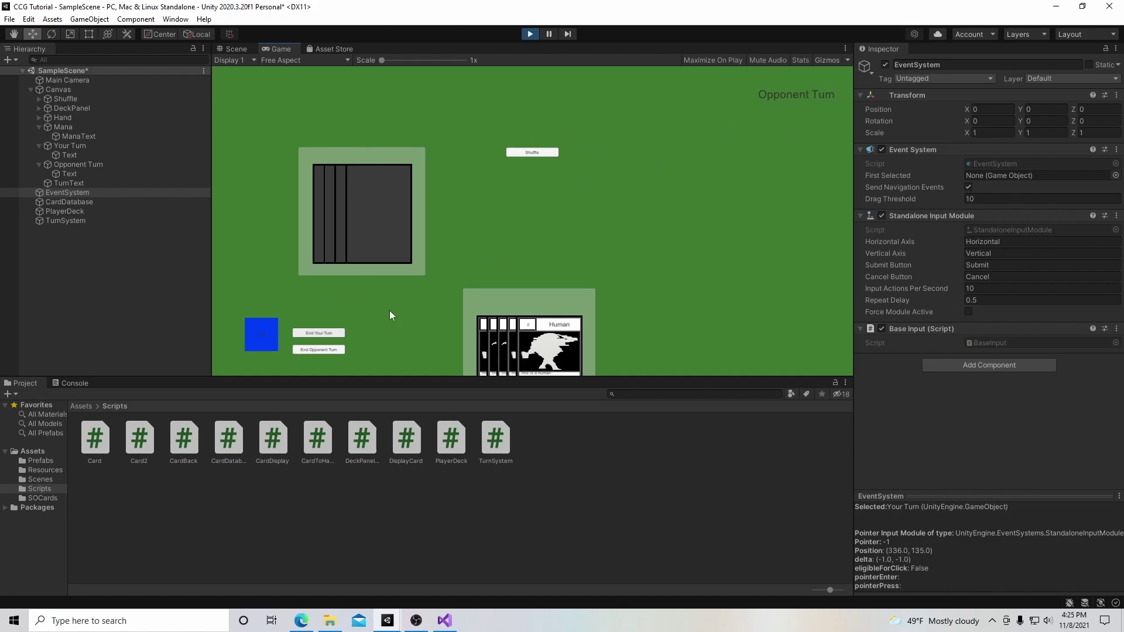
click(320, 350)
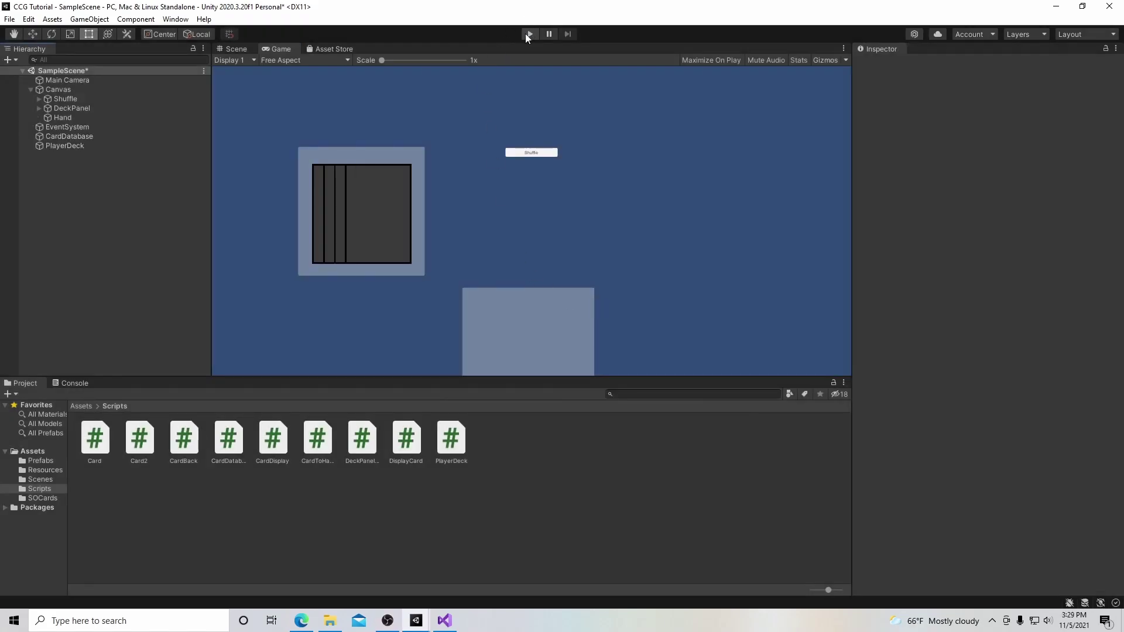
click(529, 34)
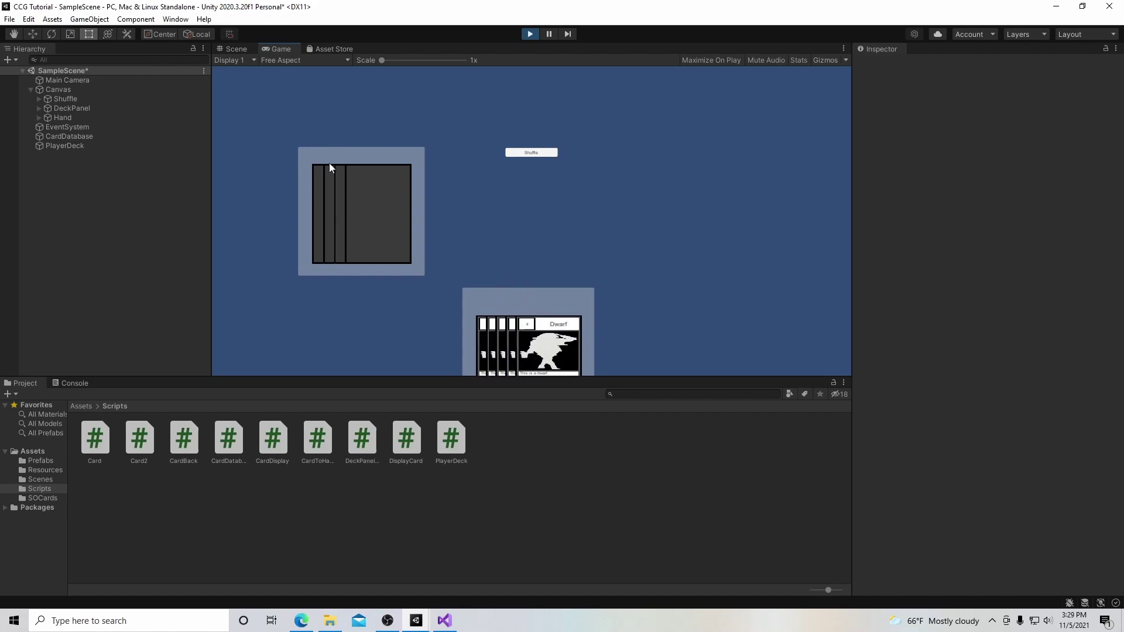
click(529, 34)
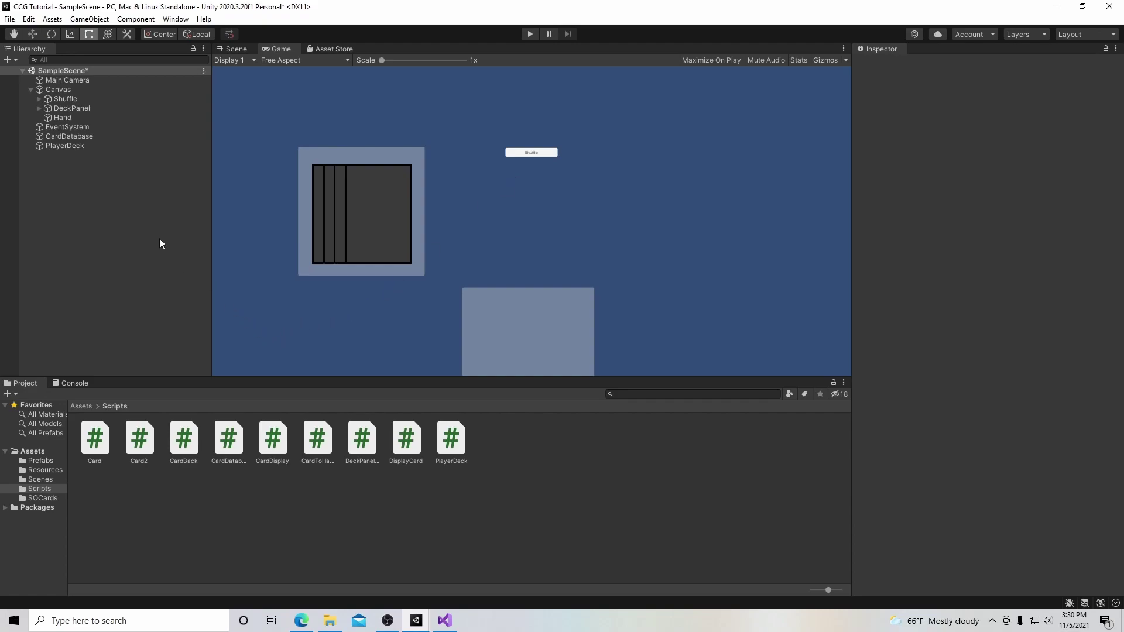
Add a UI Image under Canvas and name it Mana
right_click(58, 89)
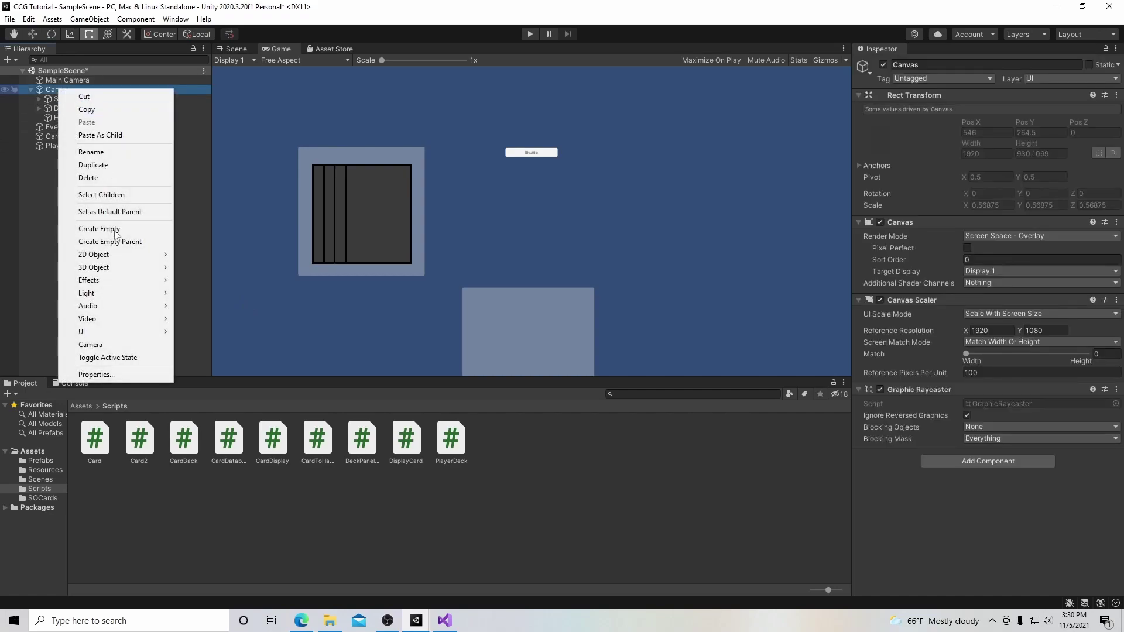
mouse_move(120, 332)
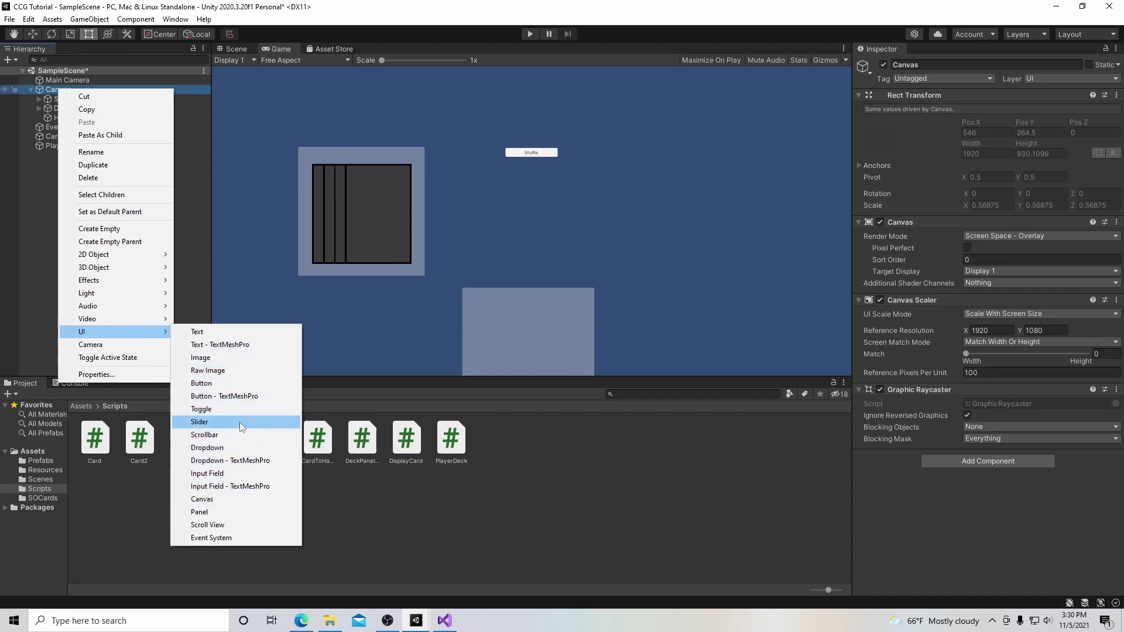
click(237, 355)
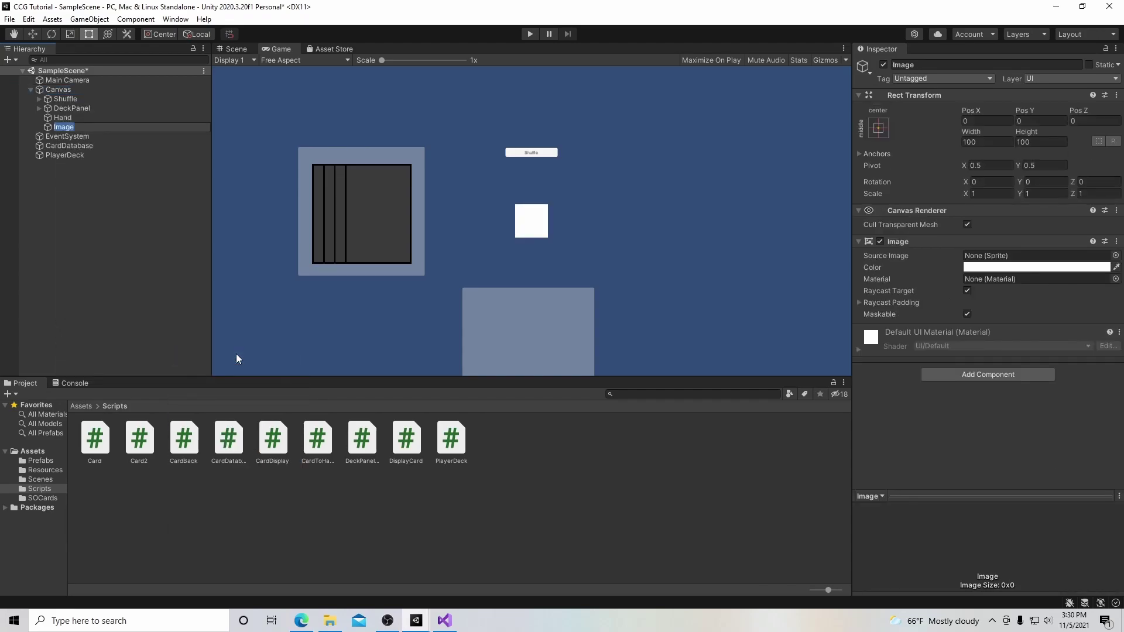
text(Mana)
key(Return)
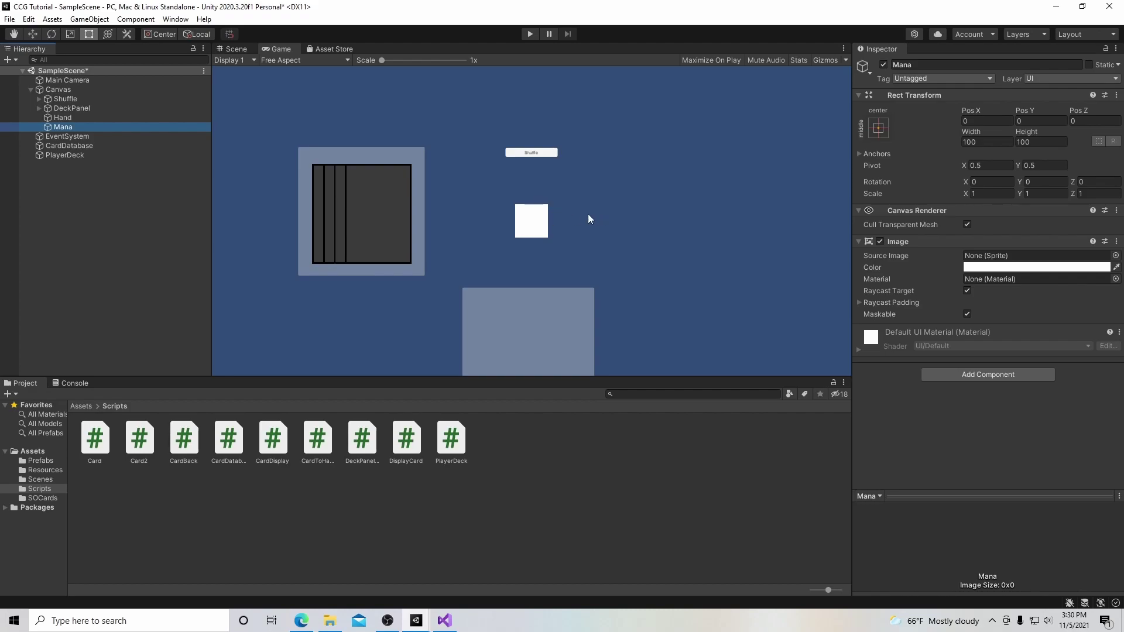
Set the Mana image's colour to bright blue (003FF6) in the colour picker
click(1020, 270)
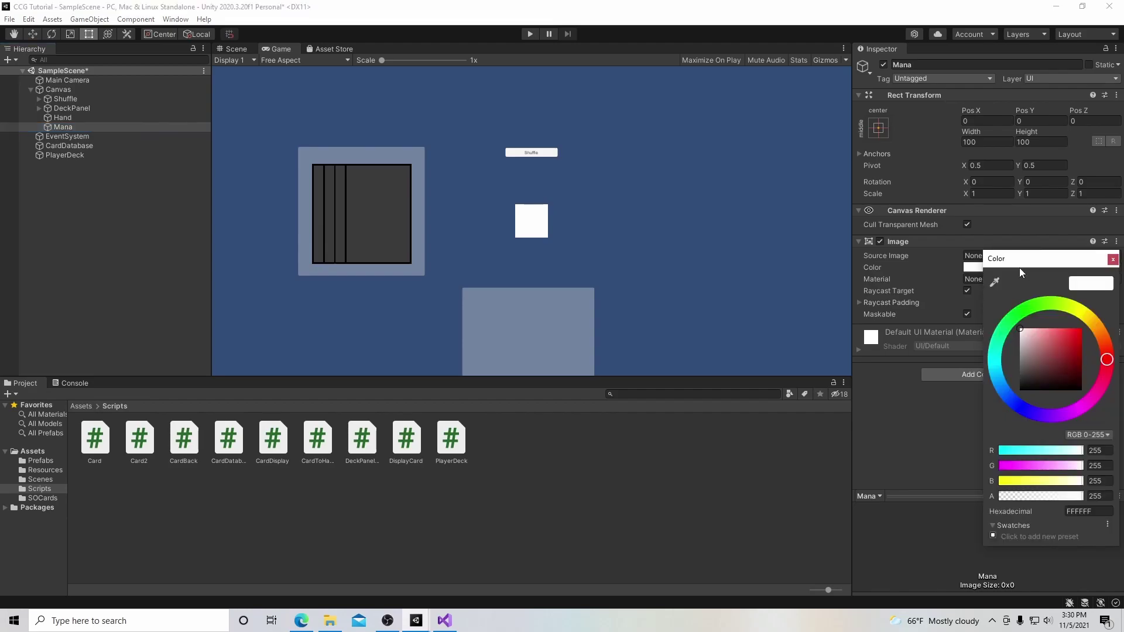
drag(1108, 374, 1005, 406)
drag(1021, 331, 1094, 331)
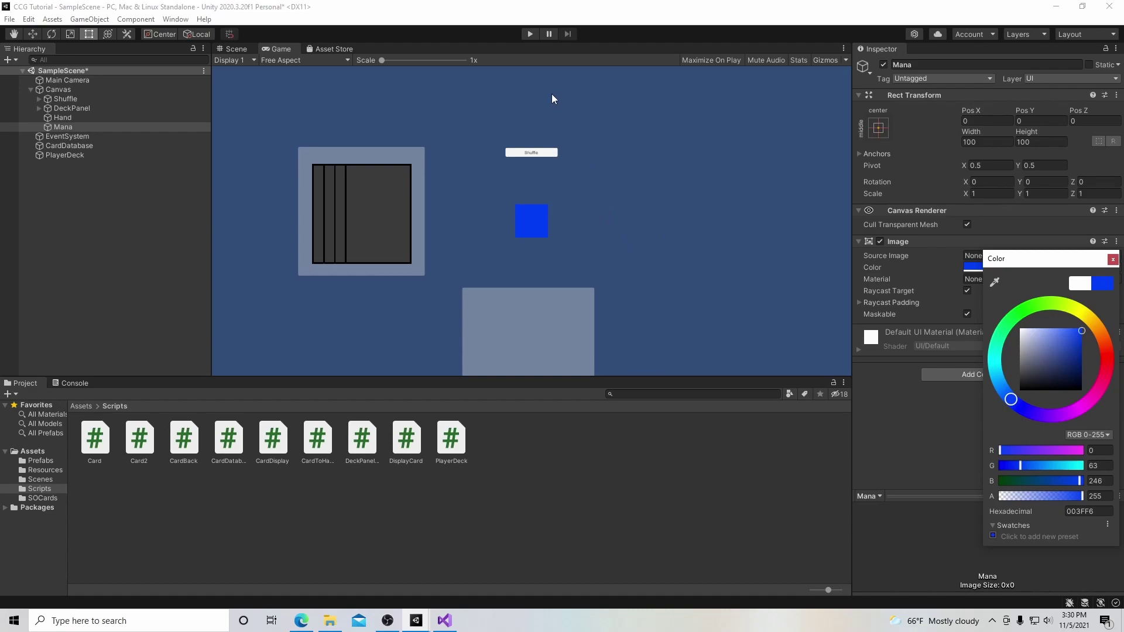
click(1114, 261)
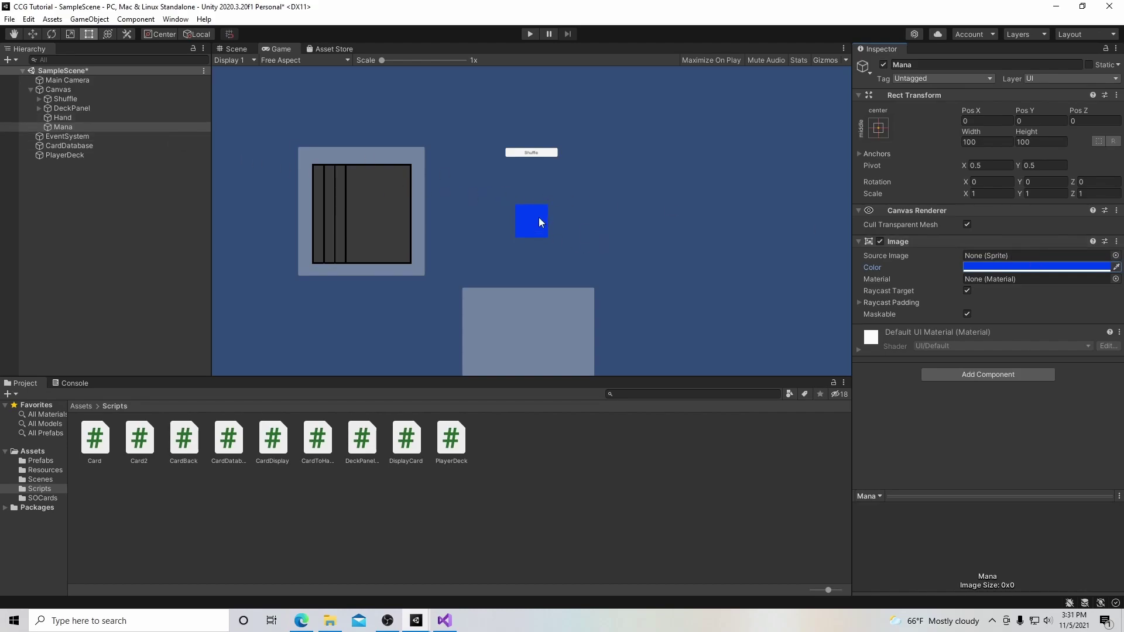
Add a child Text under Mana, set its alignment, and select the 'New Text' placeholder
right_click(73, 127)
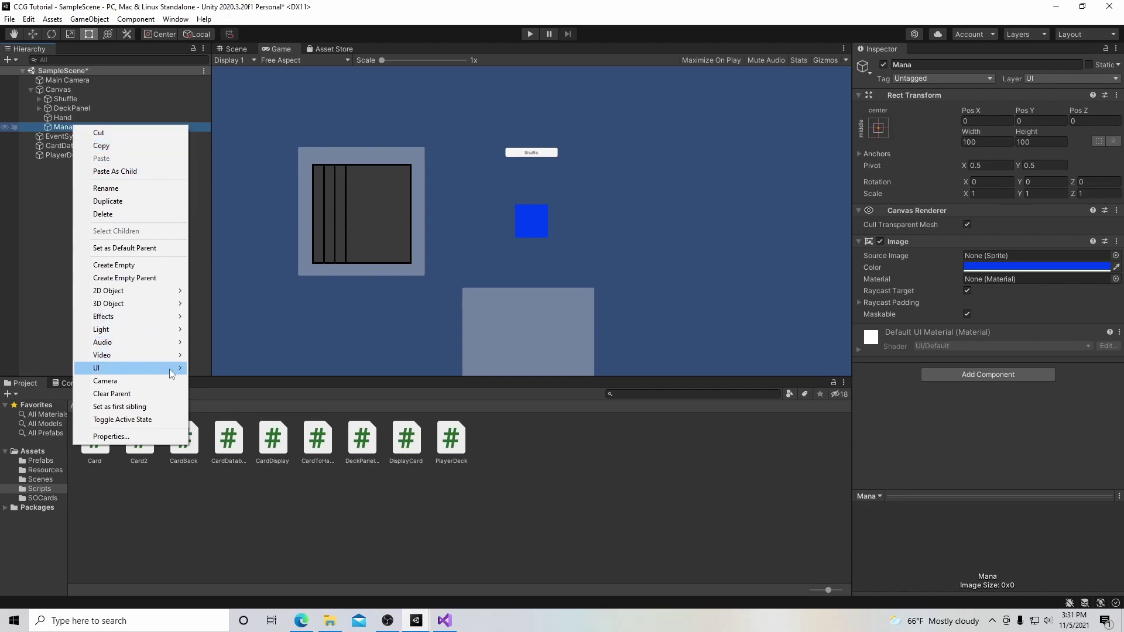
mouse_move(170, 368)
click(212, 367)
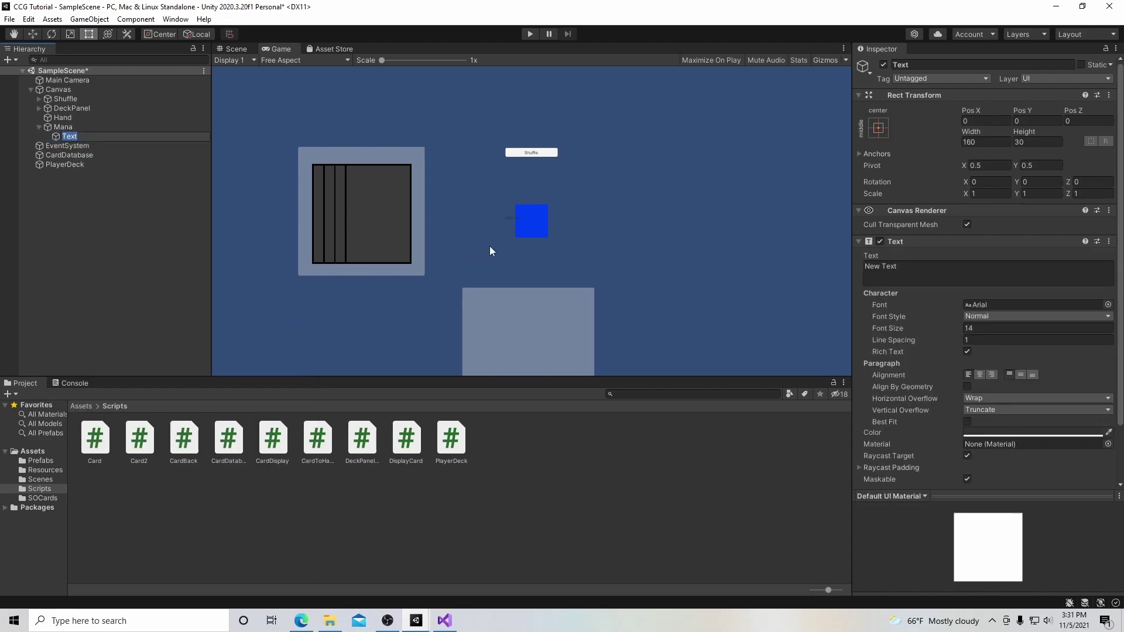
click(980, 375)
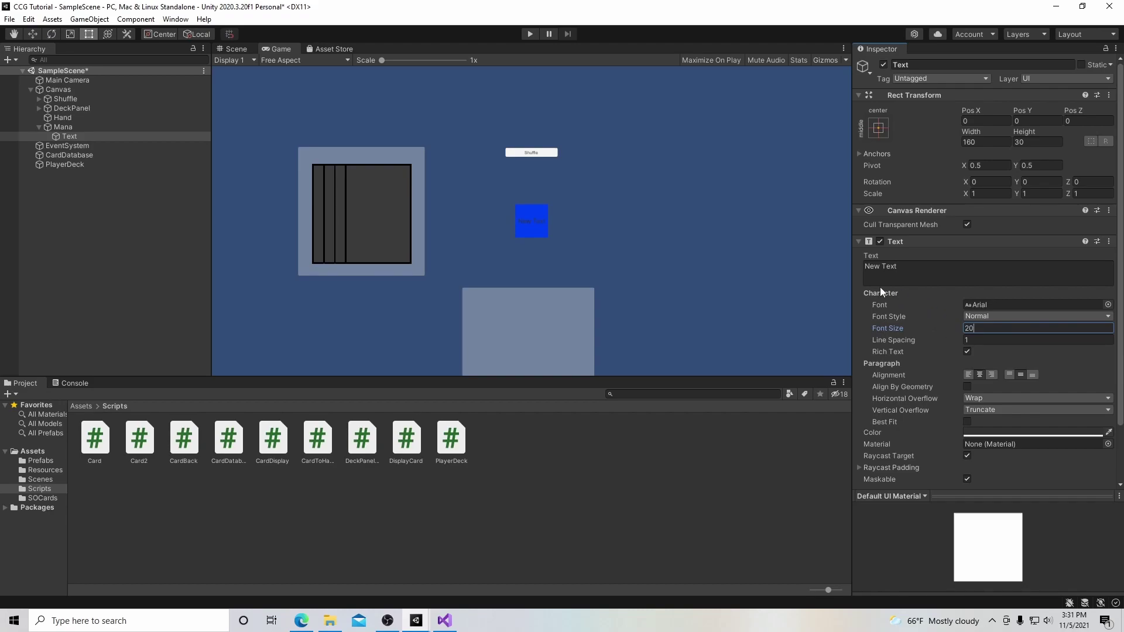
drag(903, 269, 859, 270)
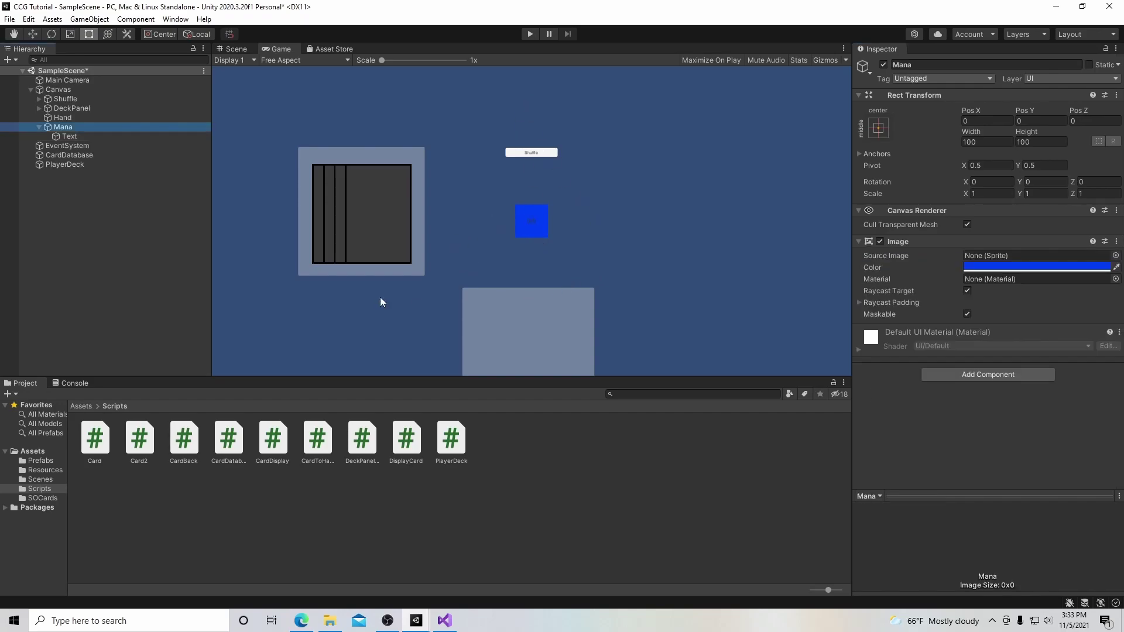
Drag Mana with the Move tool to the bottom-left corner, Pos X -811, Pos Y -341
click(232, 51)
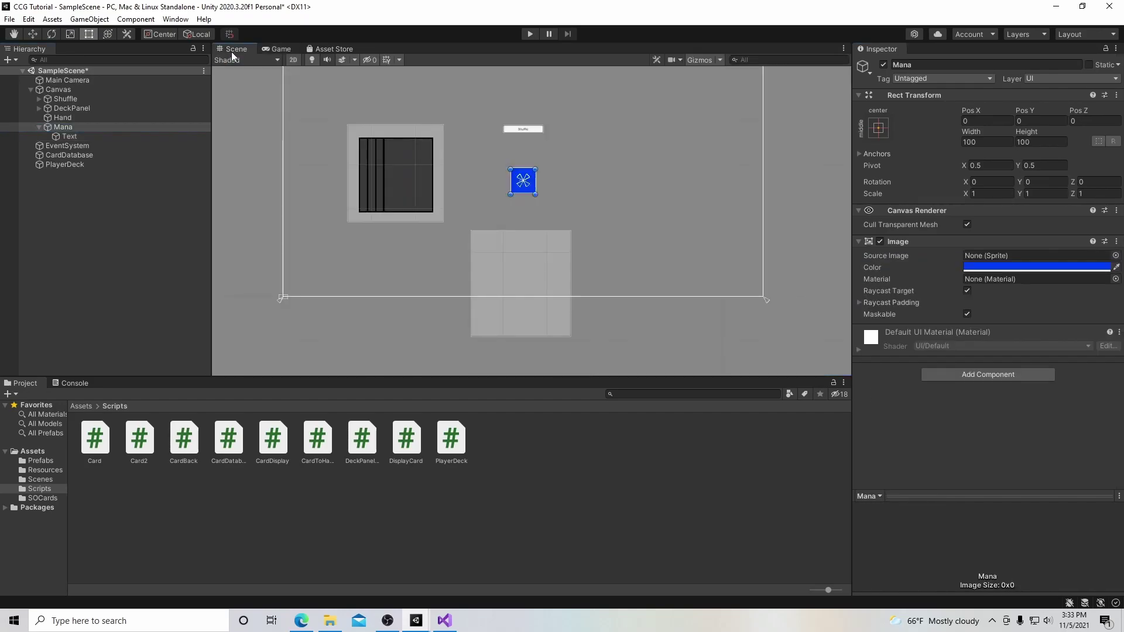
click(32, 35)
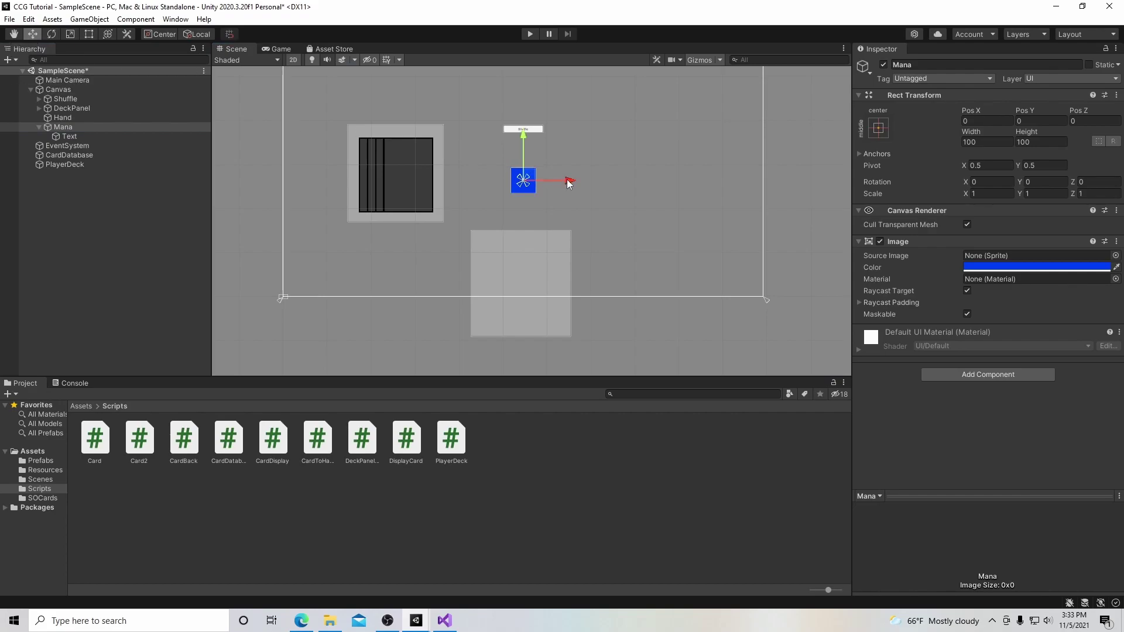
drag(566, 181, 379, 181)
drag(330, 135, 328, 218)
drag(378, 269, 368, 268)
click(275, 49)
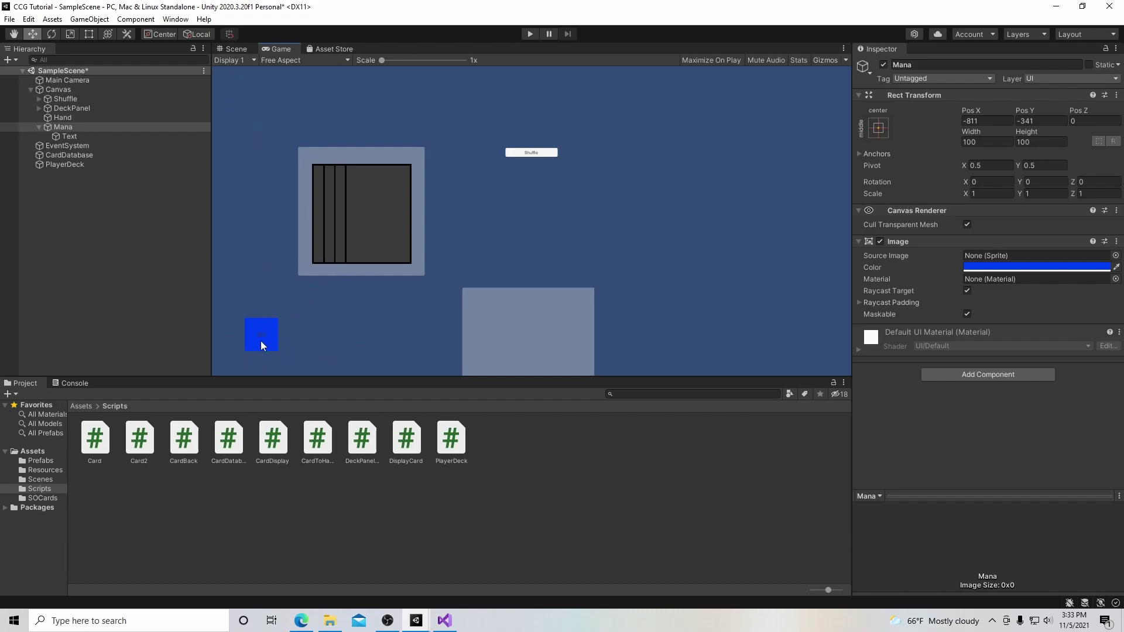
click(233, 47)
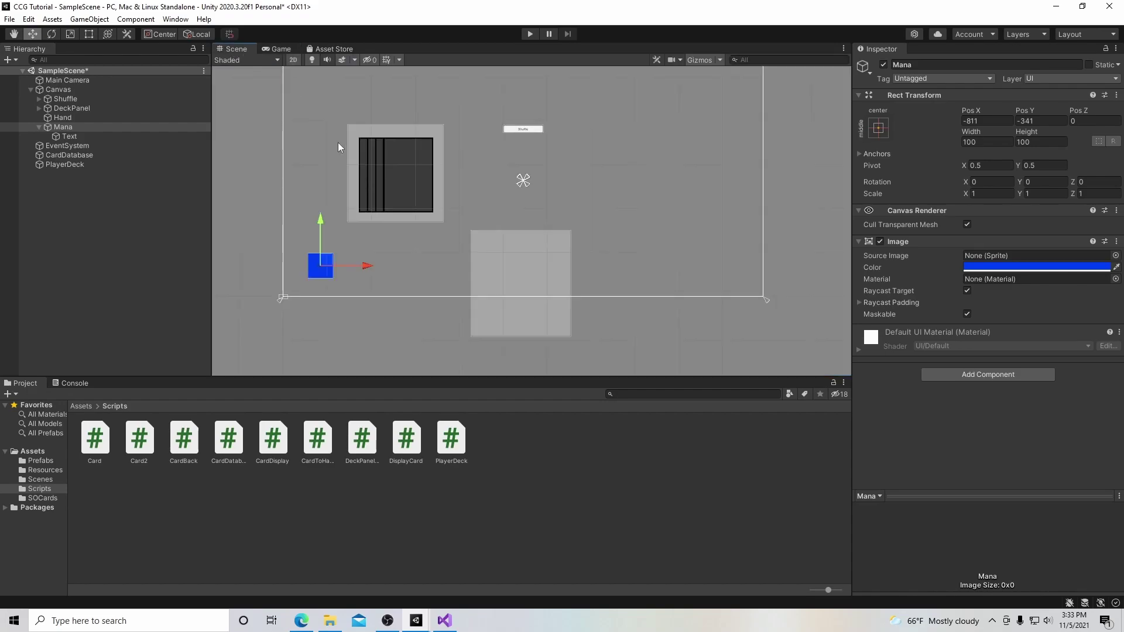
Set the Main Camera's background colour to green (3F7932) and view it in Game view
click(83, 80)
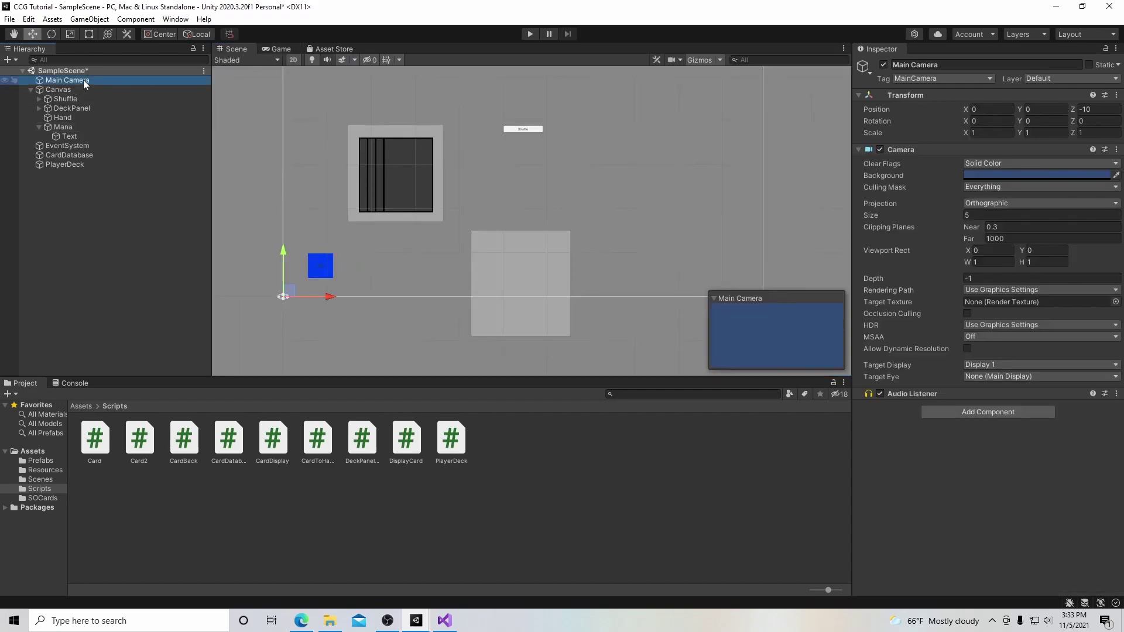
click(282, 49)
click(234, 48)
click(114, 78)
click(1024, 176)
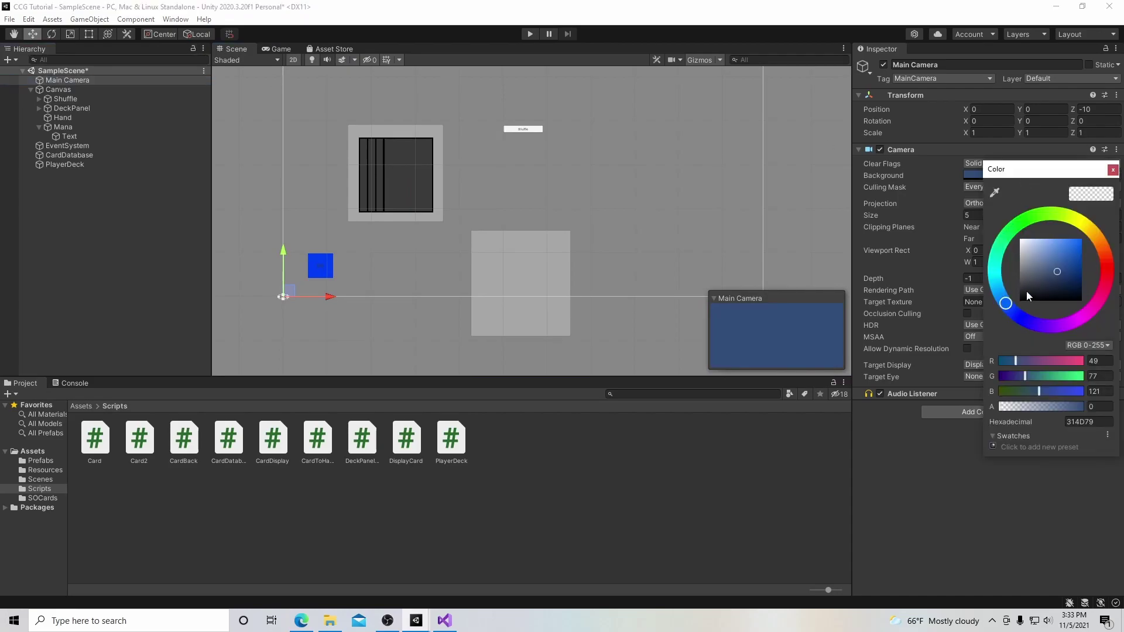
drag(1005, 305, 1033, 214)
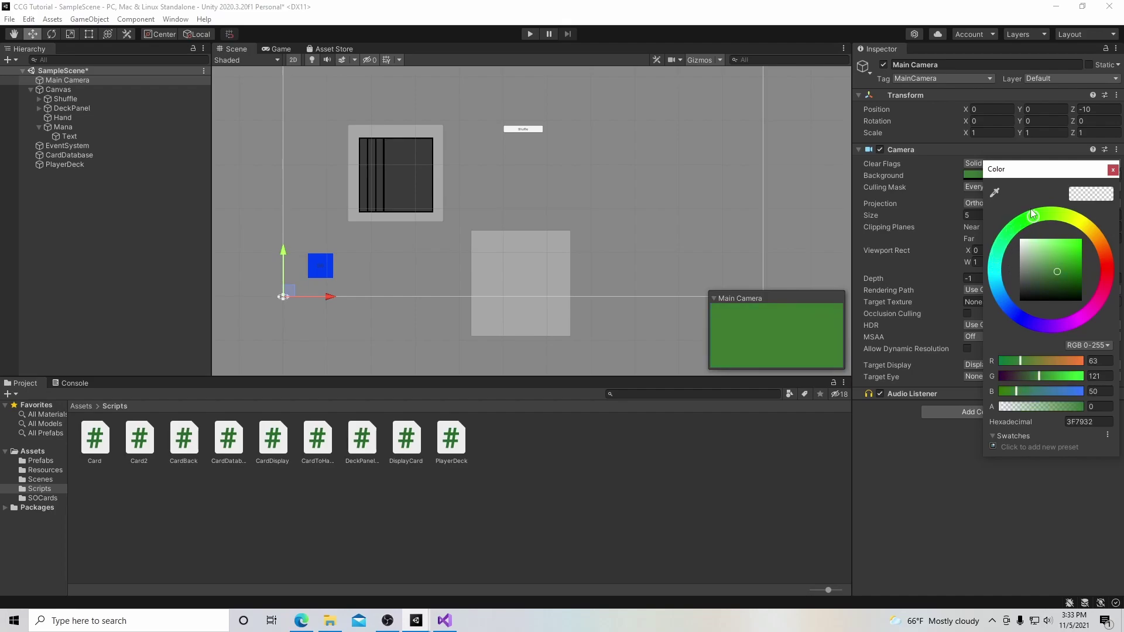
click(281, 50)
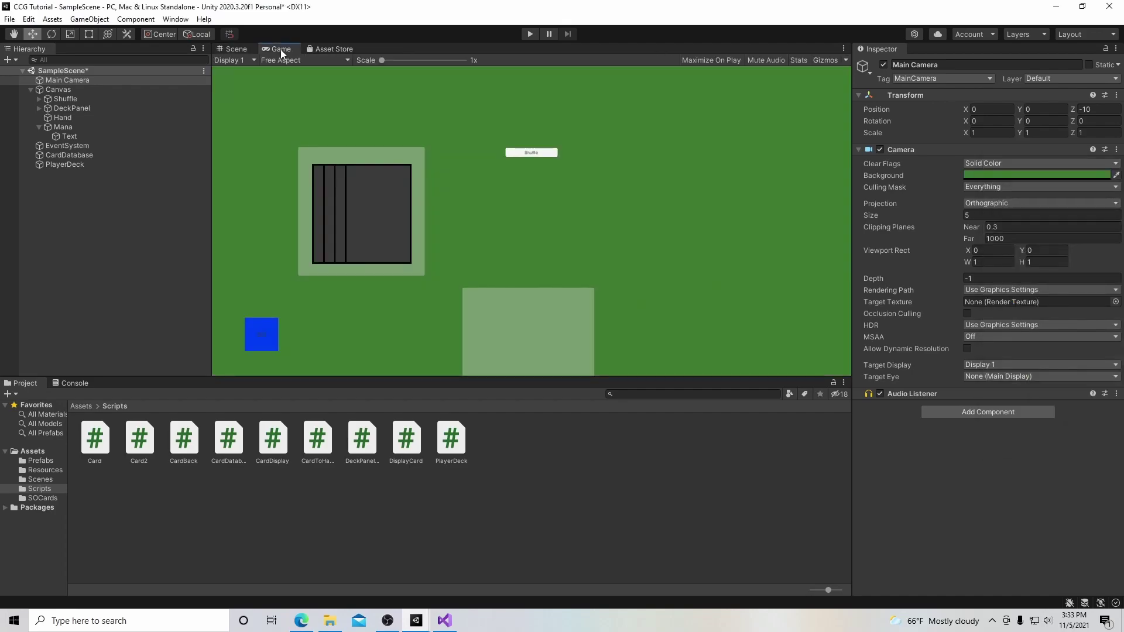